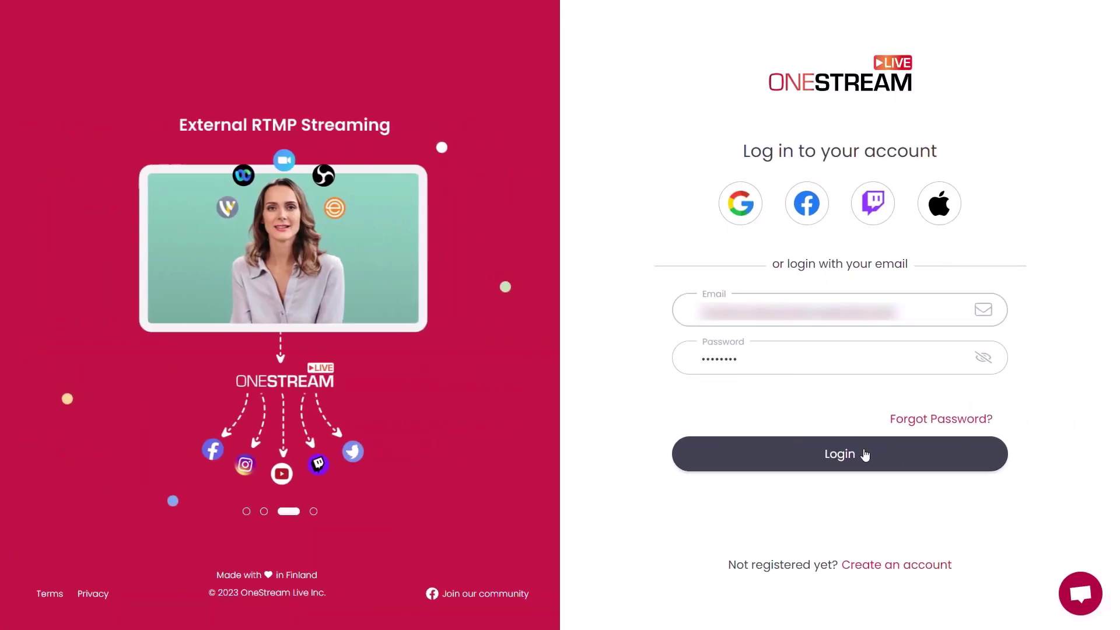
Step: Log in and add the stored video 'What is OneStream Live_.mp4' to a pre-recorded stream
left_click(865, 456)
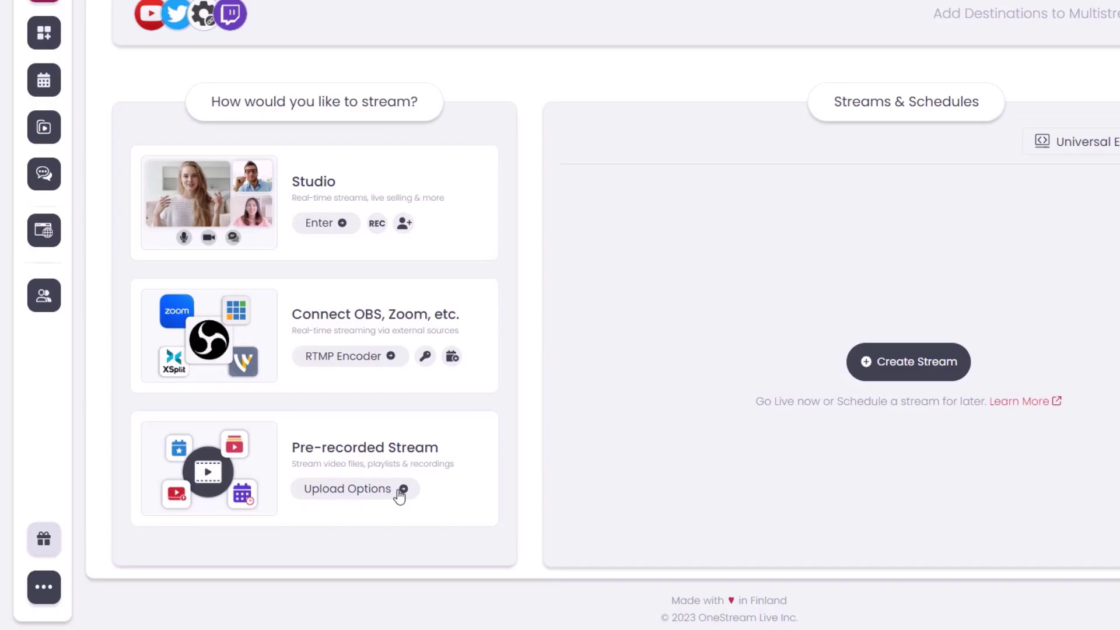
left_click(343, 513)
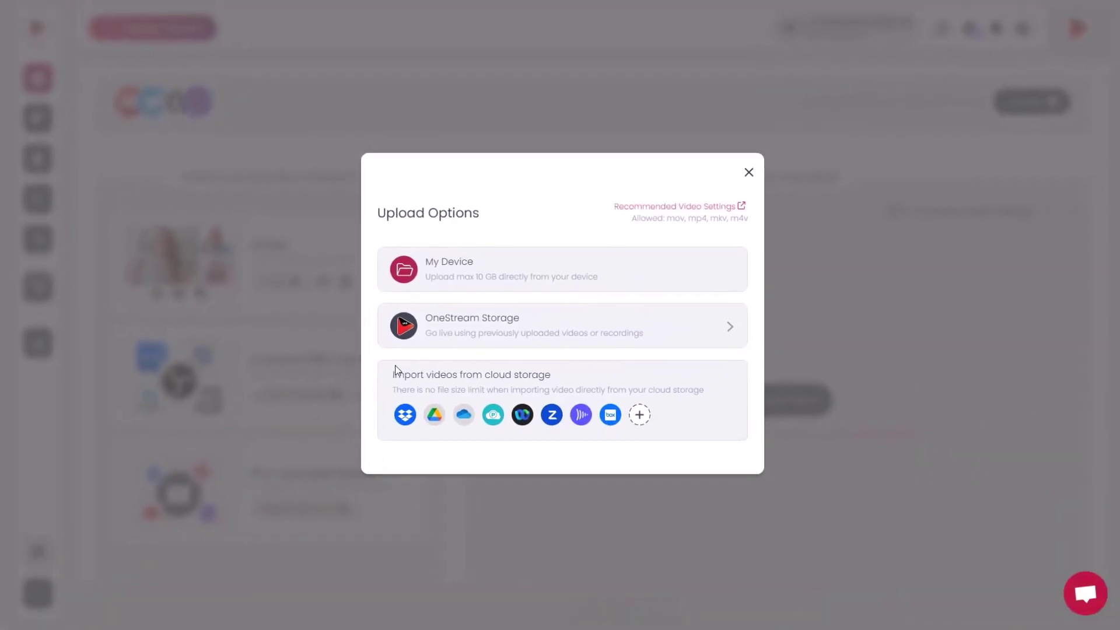
left_click(433, 346)
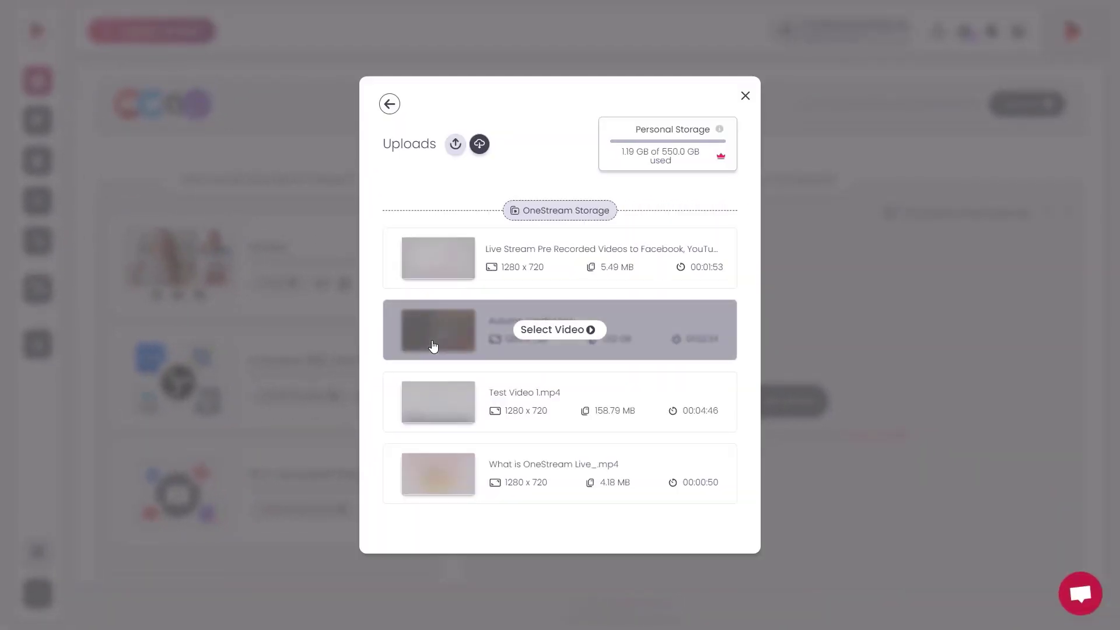
mouse_move(560, 473)
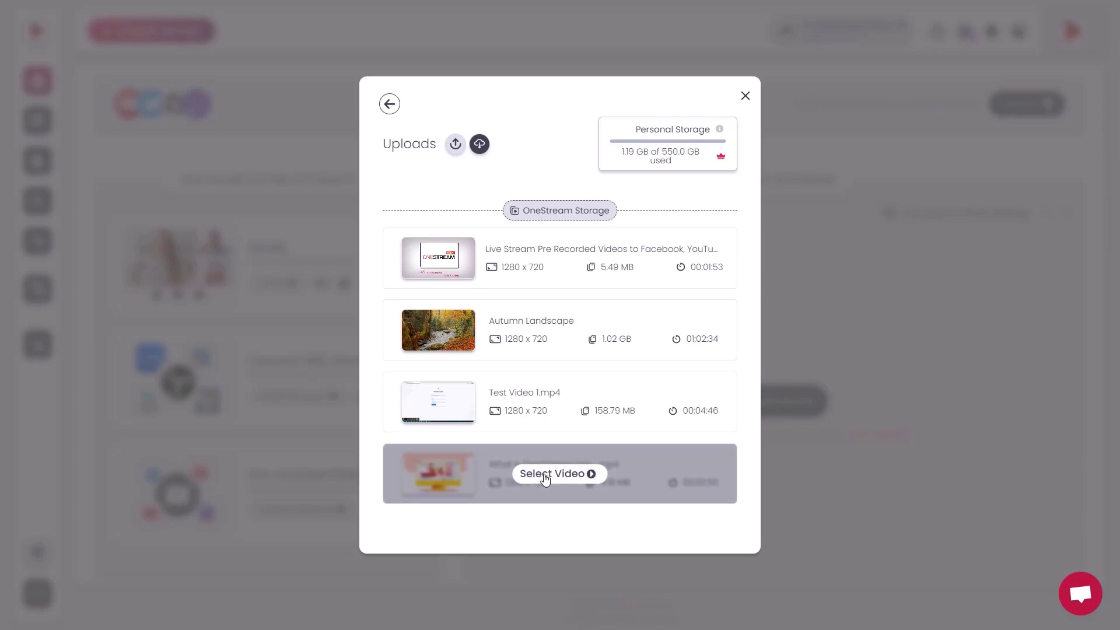
left_click(552, 474)
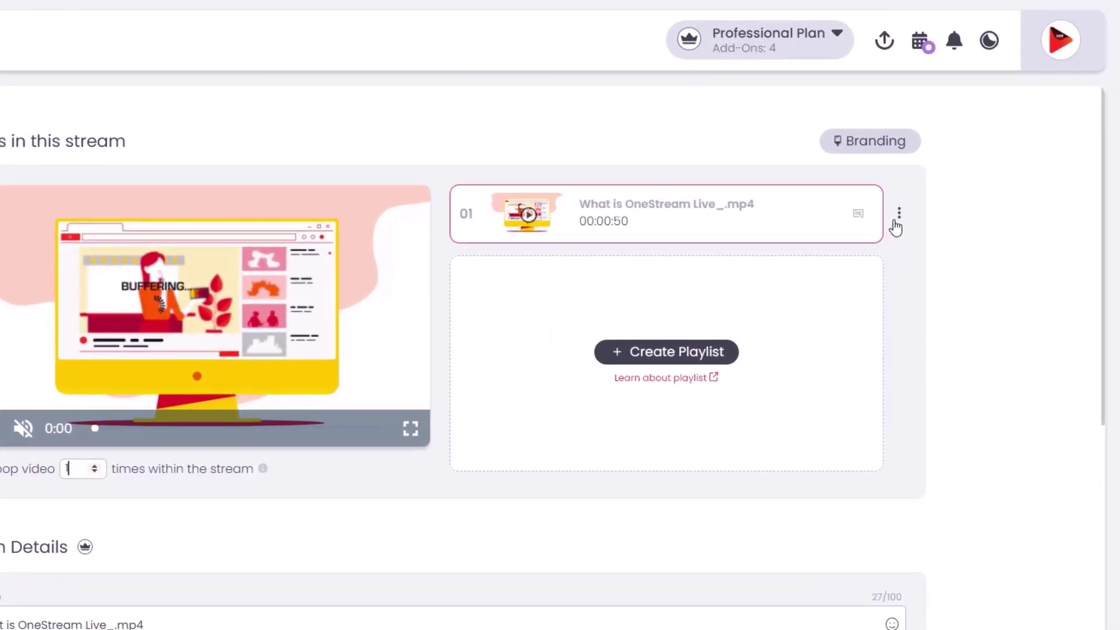
Step: Import 'What is OneStream Live_ (1).srt' into the video's Captions / Subtitles editor
left_click(899, 215)
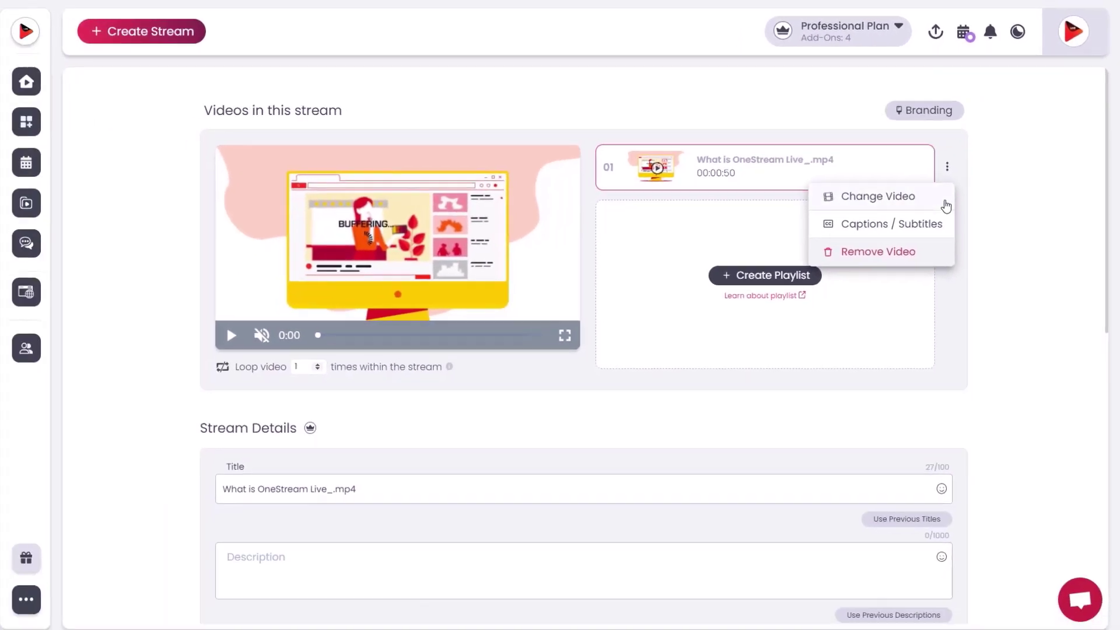
left_click(951, 227)
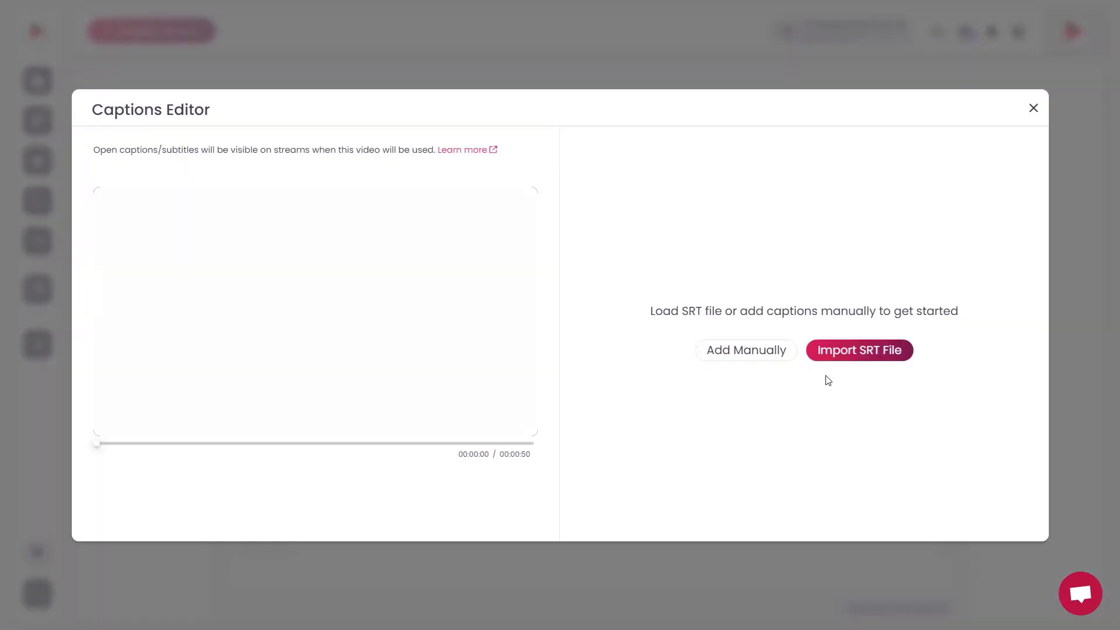
left_click(793, 371)
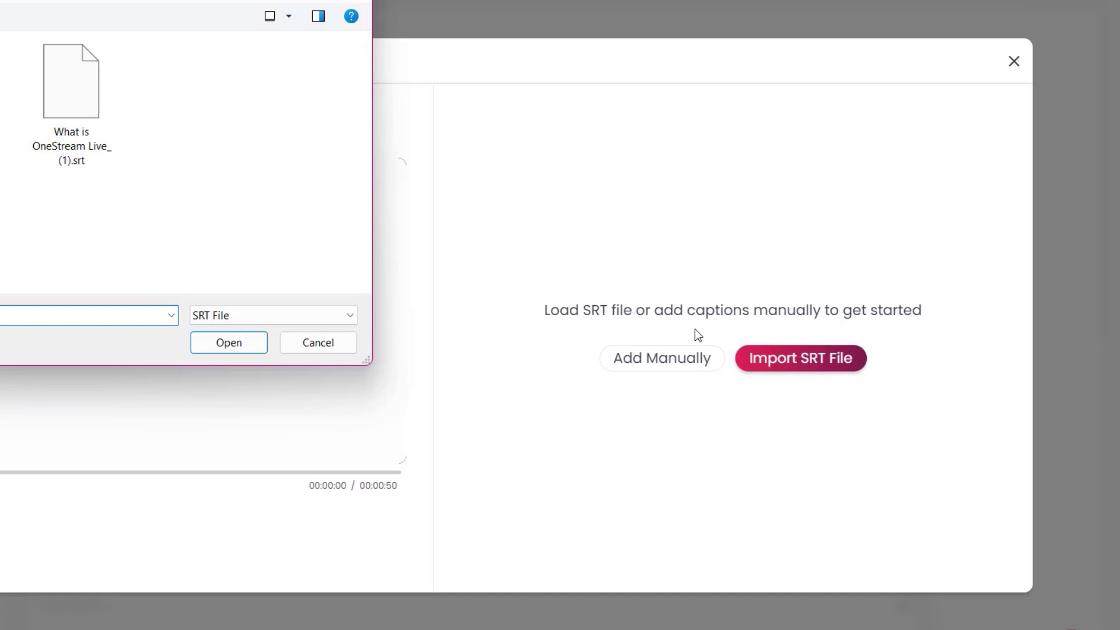
left_click(272, 175)
left_click(393, 339)
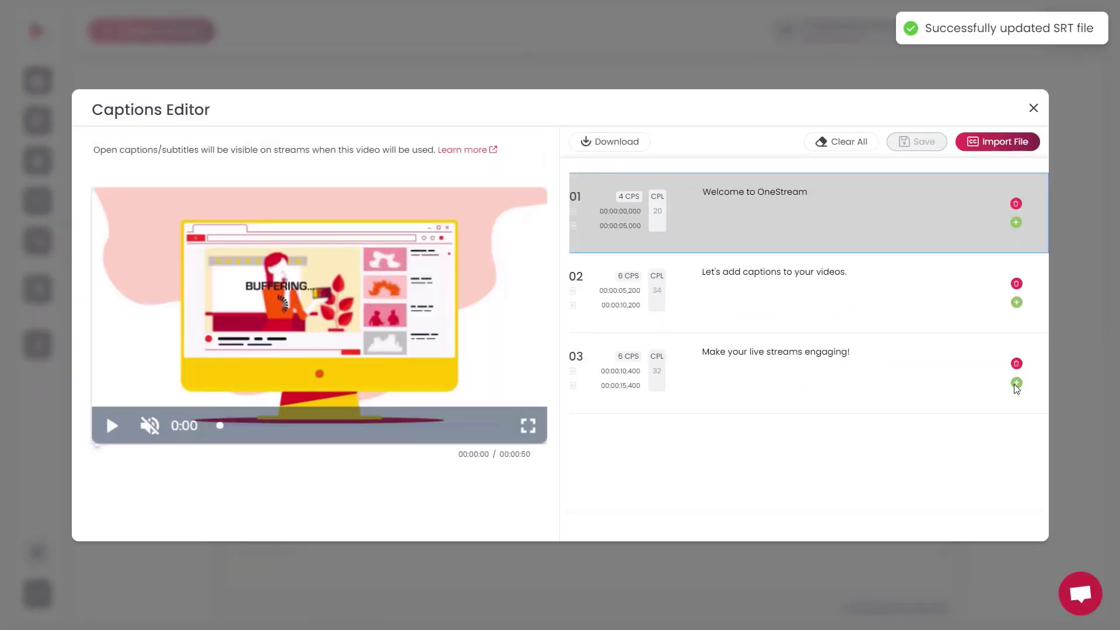
Step: Insert a new caption 04 after the third imported caption
left_click(725, 436)
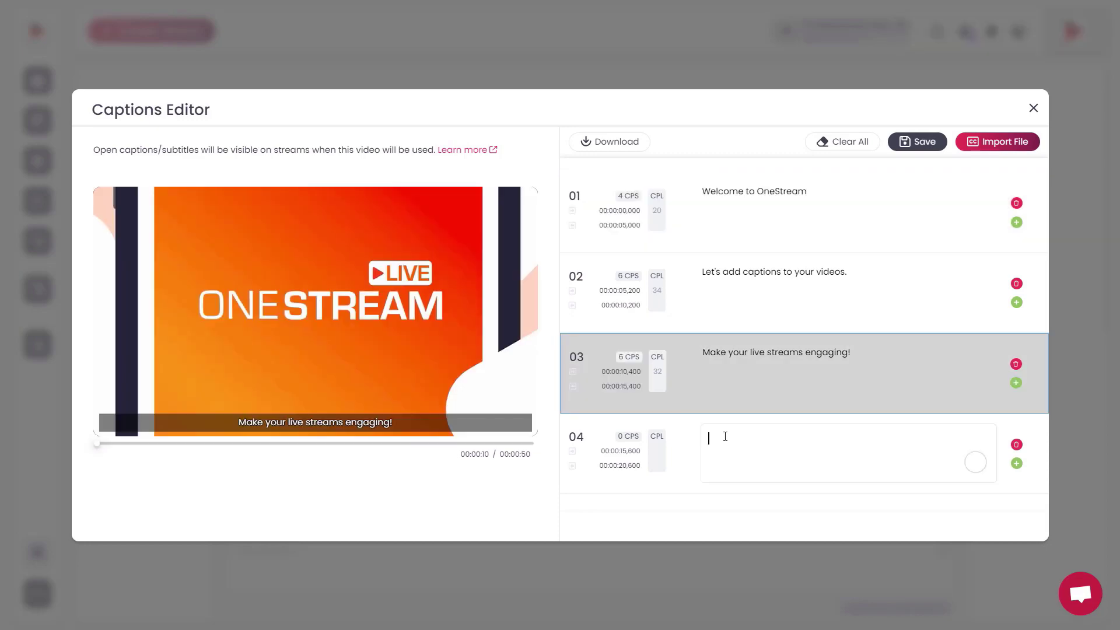
type("Thank you for")
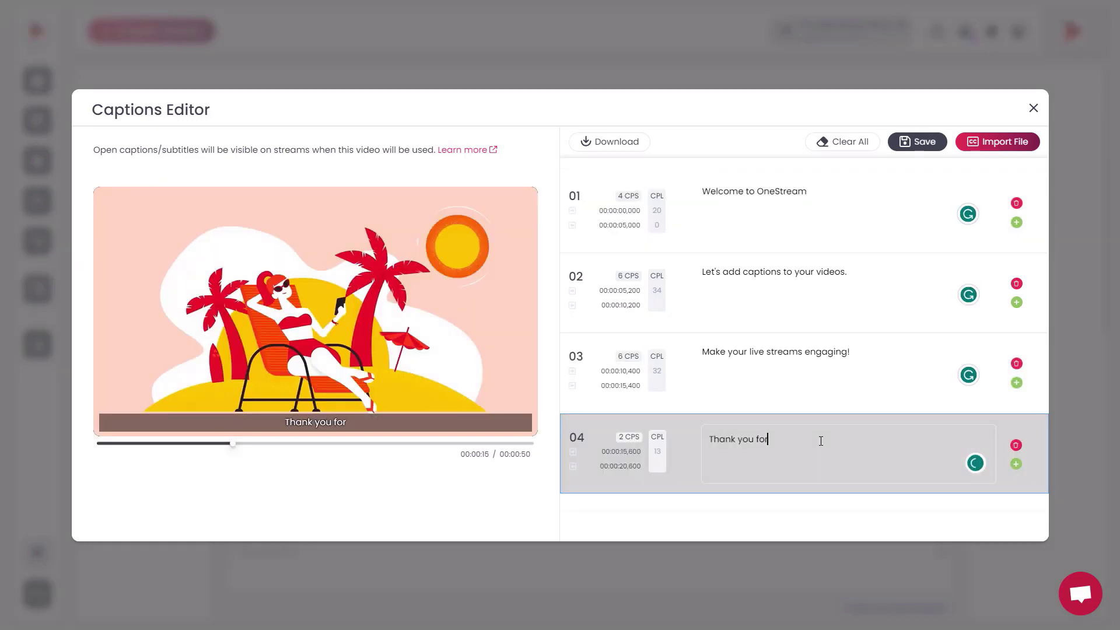
type(" joining")
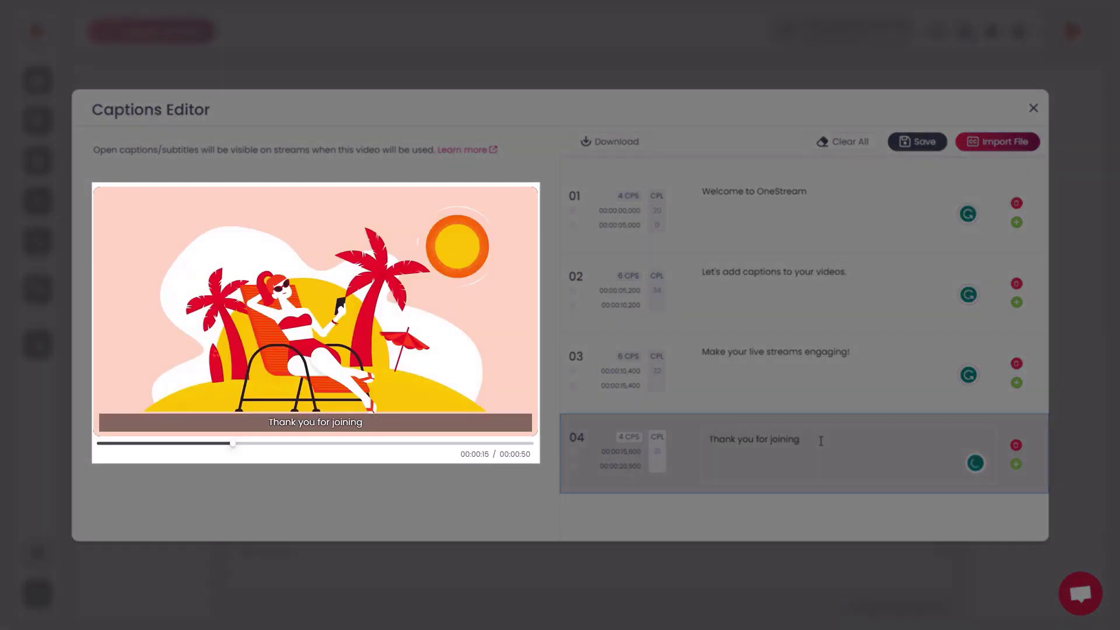
type("!")
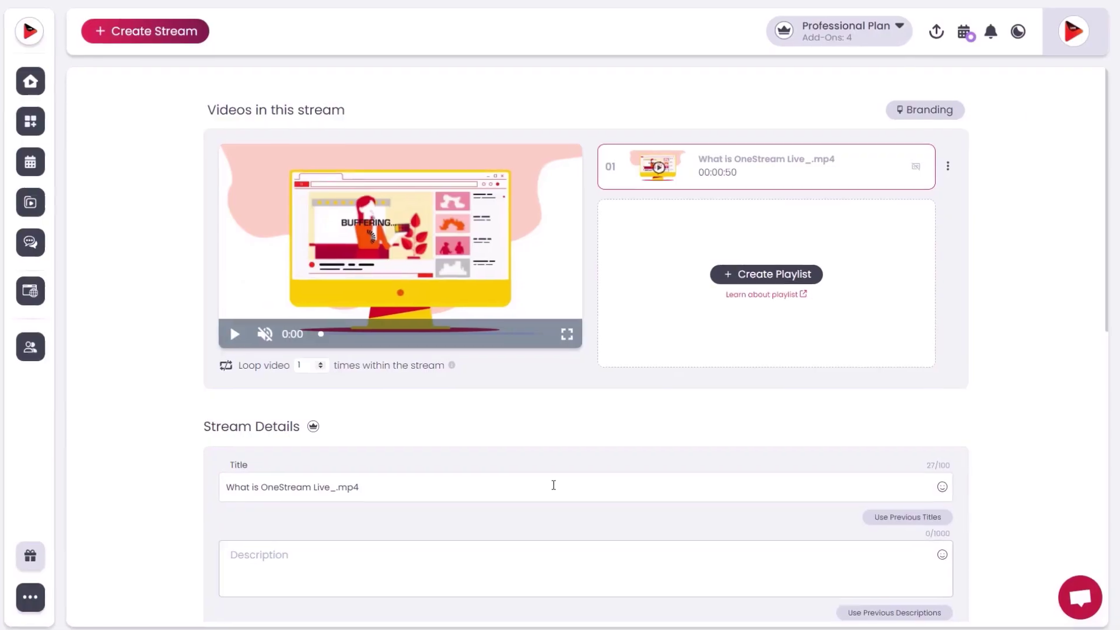
Step: Replace the stream title, paste the prepared description, and start adding a tag
triple_click(557, 482)
type("Tune in for a fun and exciting live stream!")
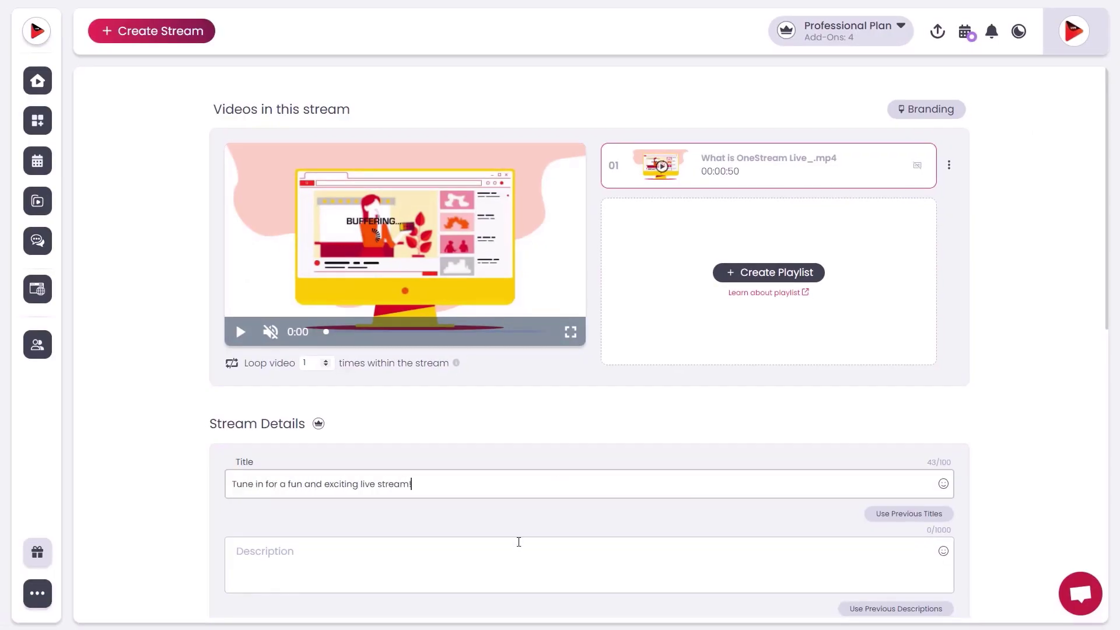
left_click(518, 542)
key("ctrl+v")
scroll(518, 542, "down", 3)
left_click(447, 422)
type("OneSt")
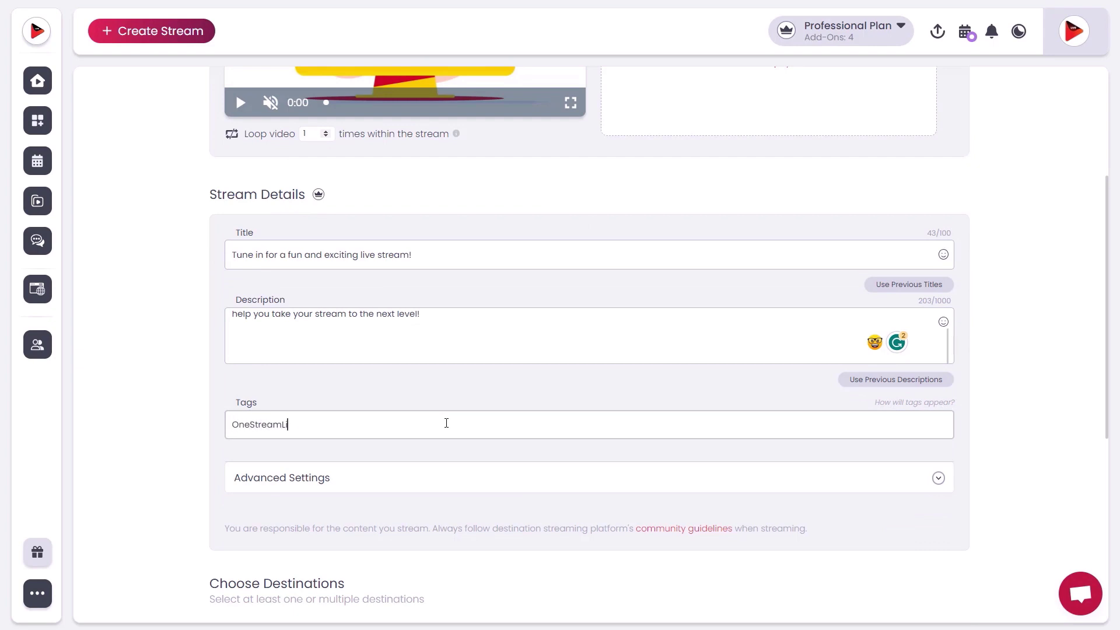
scroll(446, 423, "down", 3)
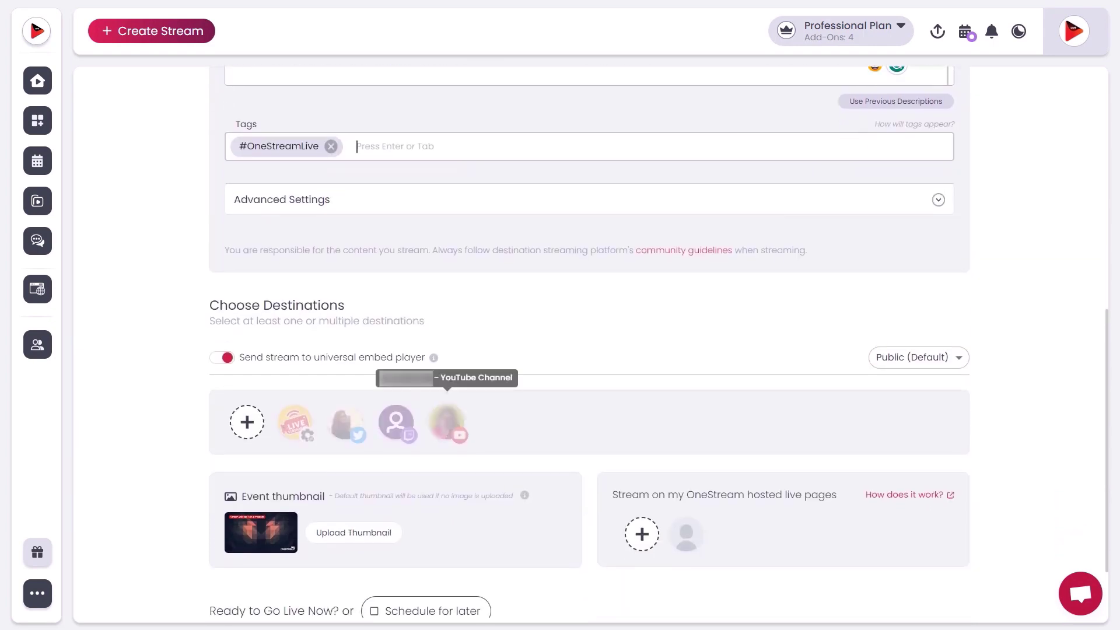
scroll(447, 428, "down", 2)
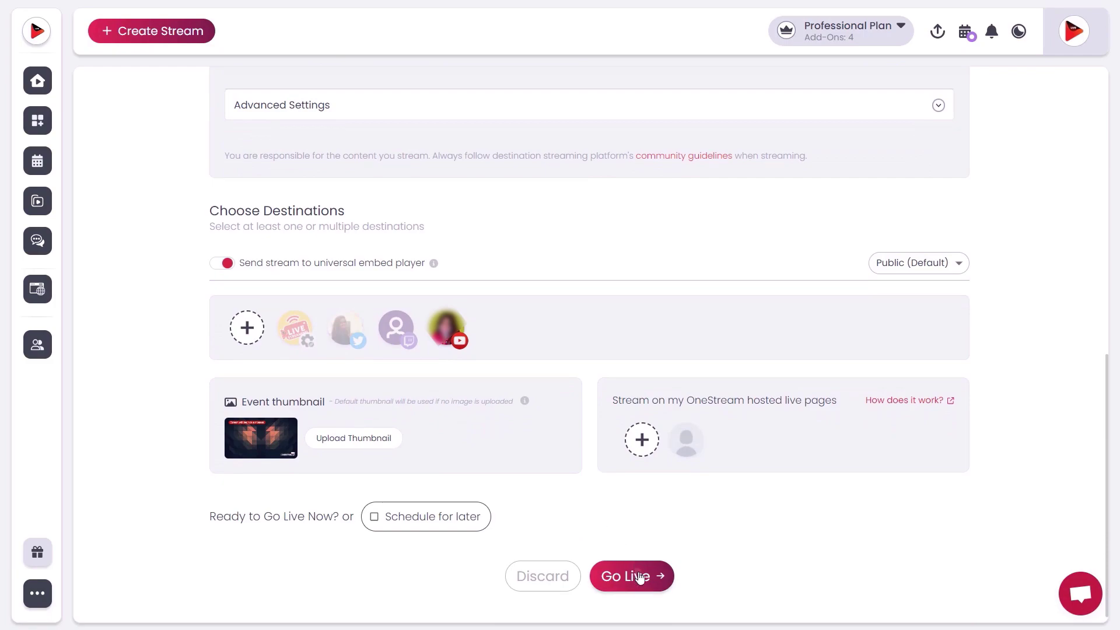
Step: Go live on the destinations and open the live stream on YouTube
left_click(640, 576)
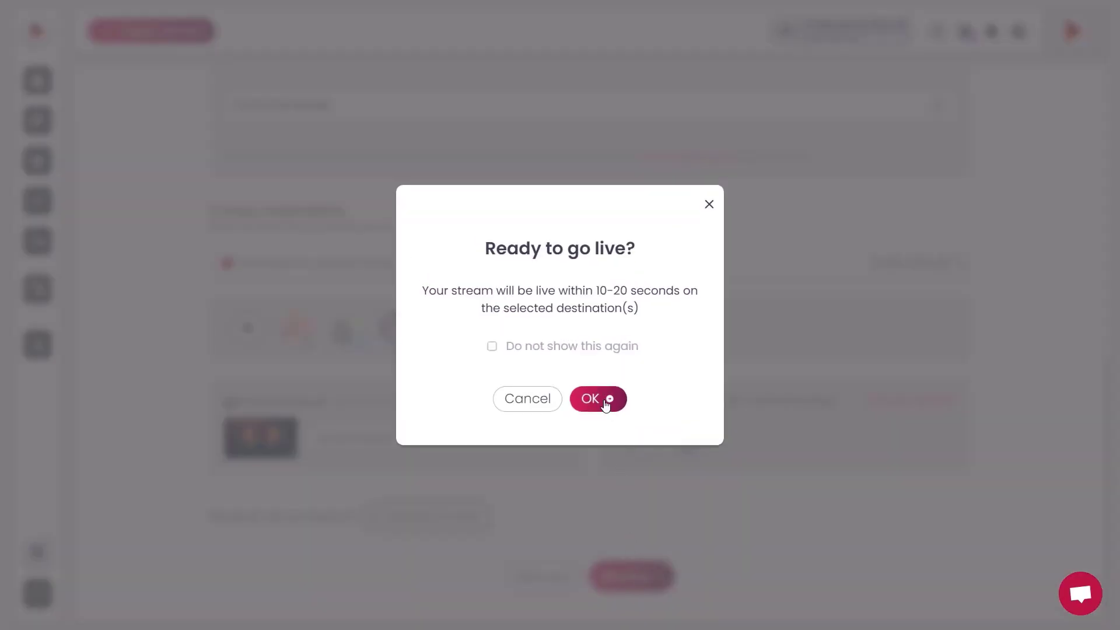
left_click(593, 399)
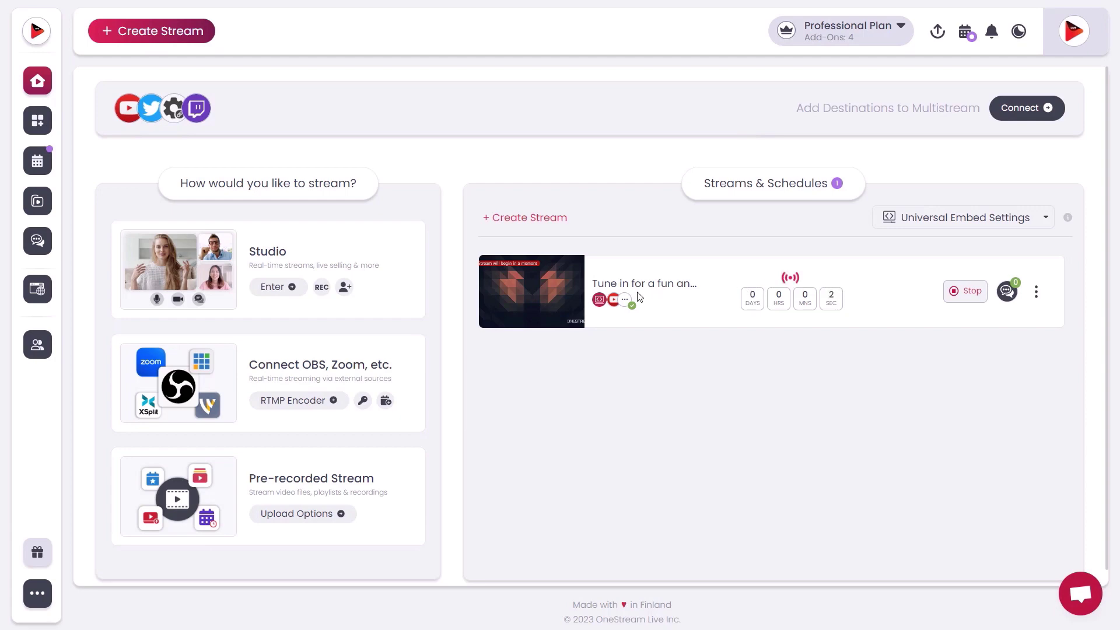
left_click(615, 301)
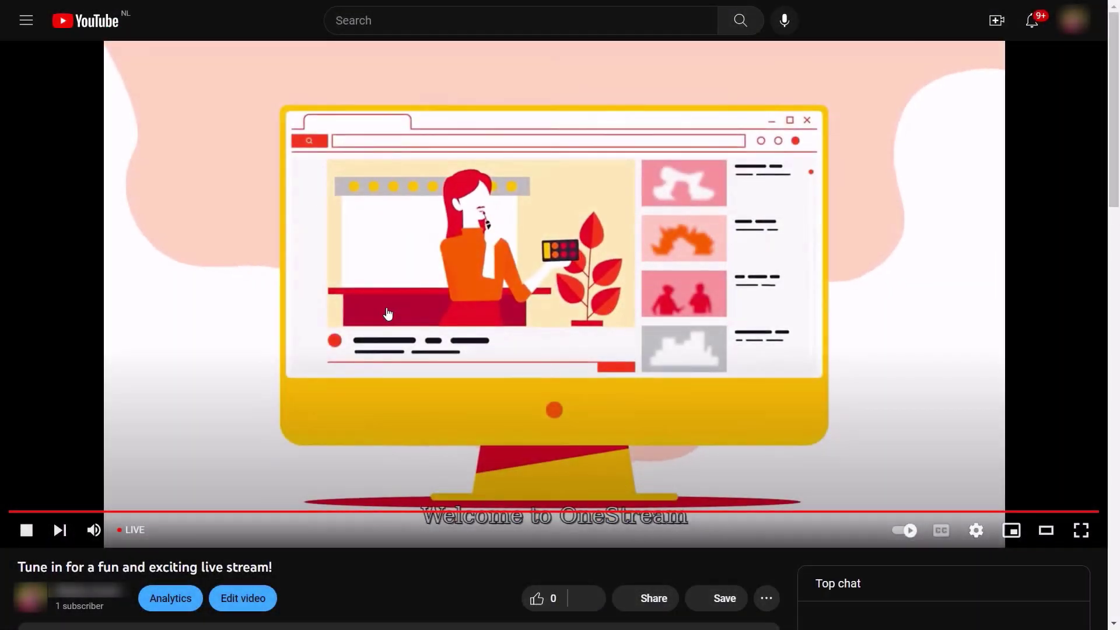